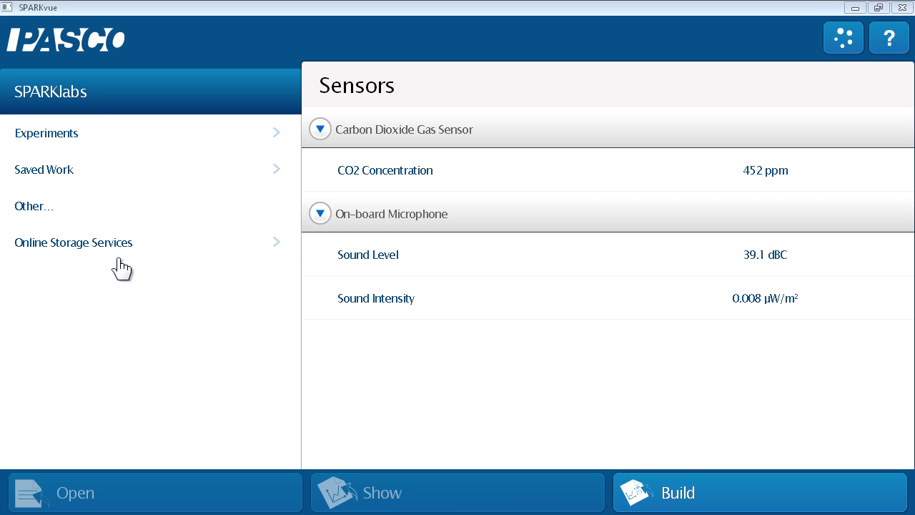
- Cancel the file browser and show the Saved Work list with its three .spk2 labs
left_click(97, 211)
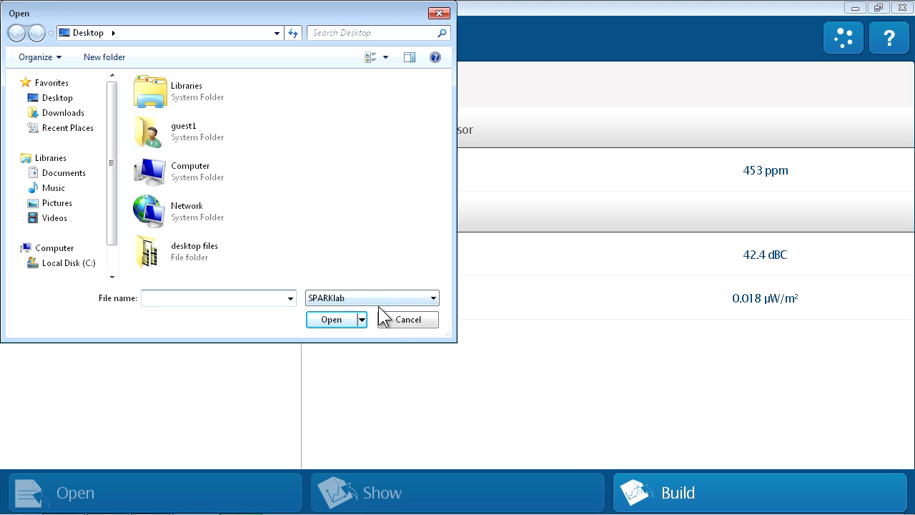
left_click(390, 322)
left_click(106, 161)
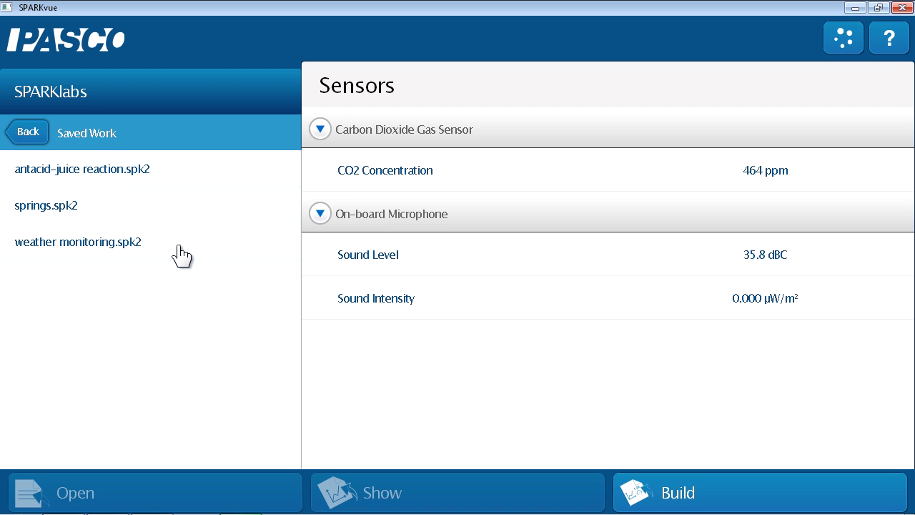
- Open Photosynthesis-HS.spk2 from Experiments and advance to its page 2 introduction
left_click(26, 140)
left_click(109, 135)
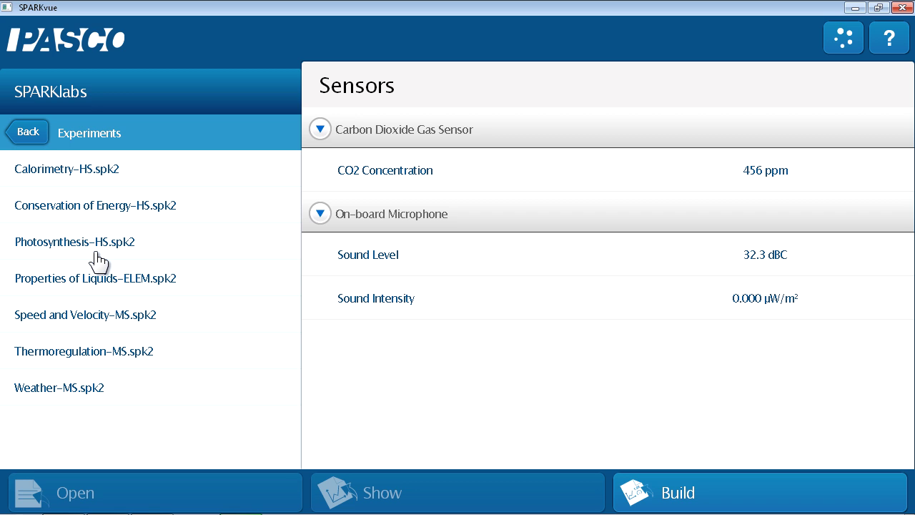
left_click(98, 263)
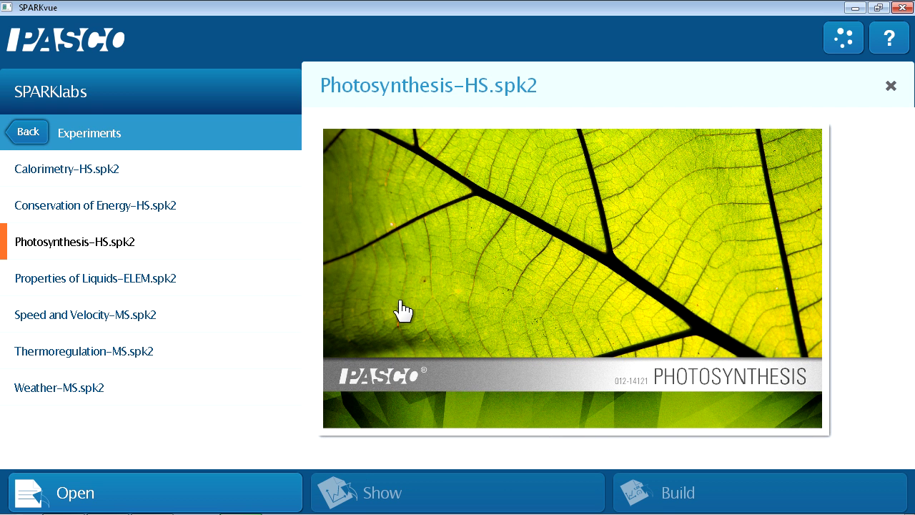
left_click(130, 492)
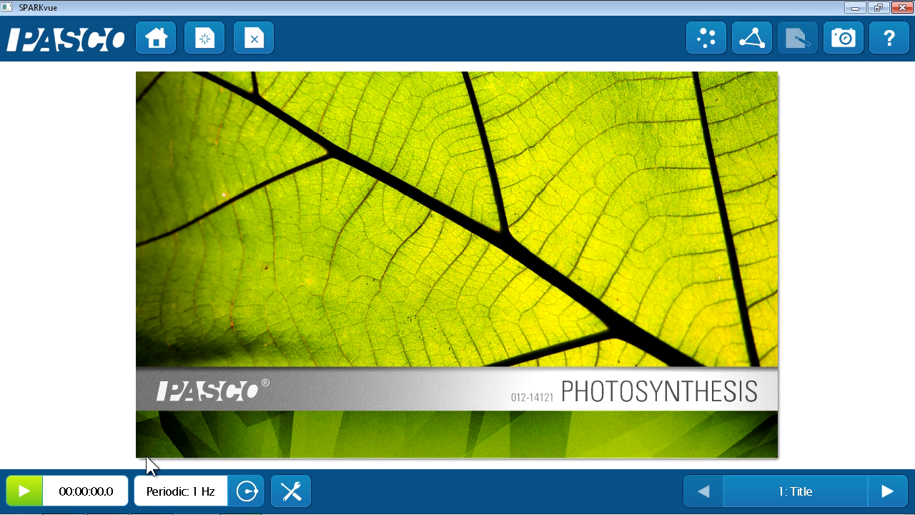
left_click(886, 491)
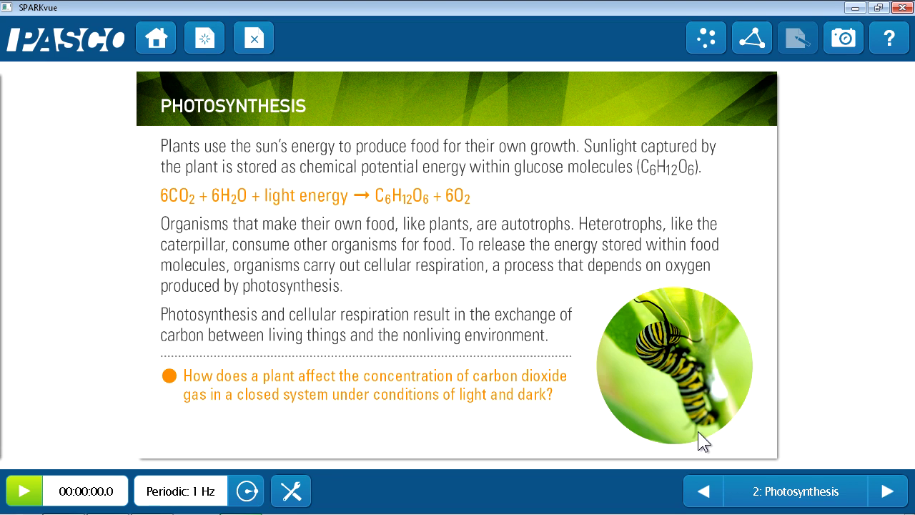
- Advance the Photosynthesis lab to page 3, Consider
left_click(888, 494)
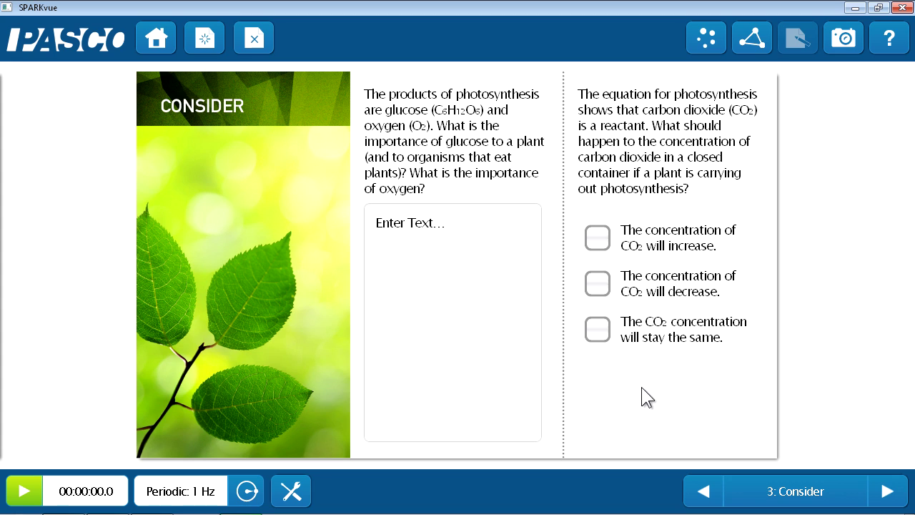
- Answer 'I think..', predict CO2 will decrease, and advance to page 4, Materials & Safety
left_click(497, 232)
type("I think..")
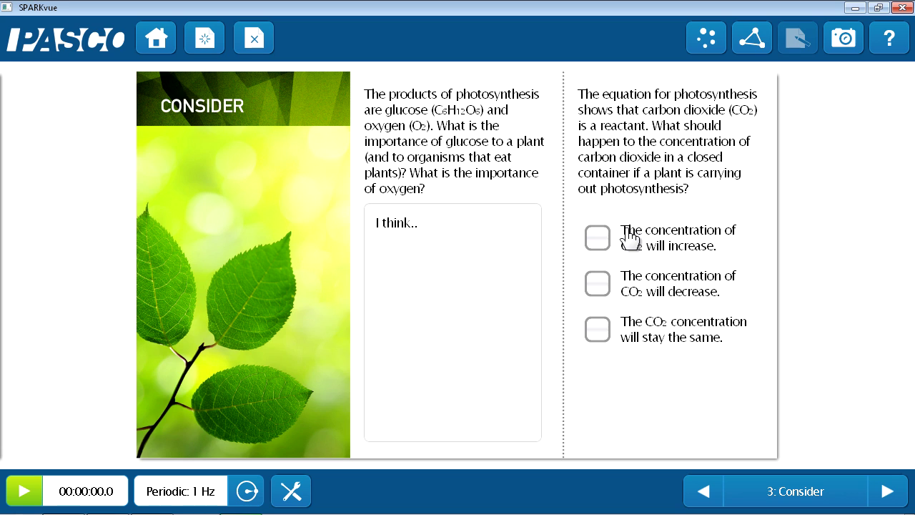
left_click(602, 238)
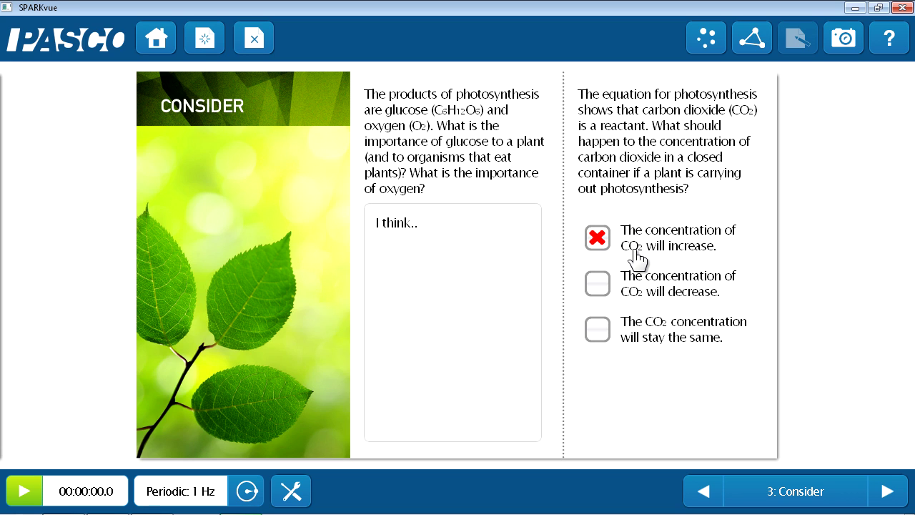
left_click(602, 286)
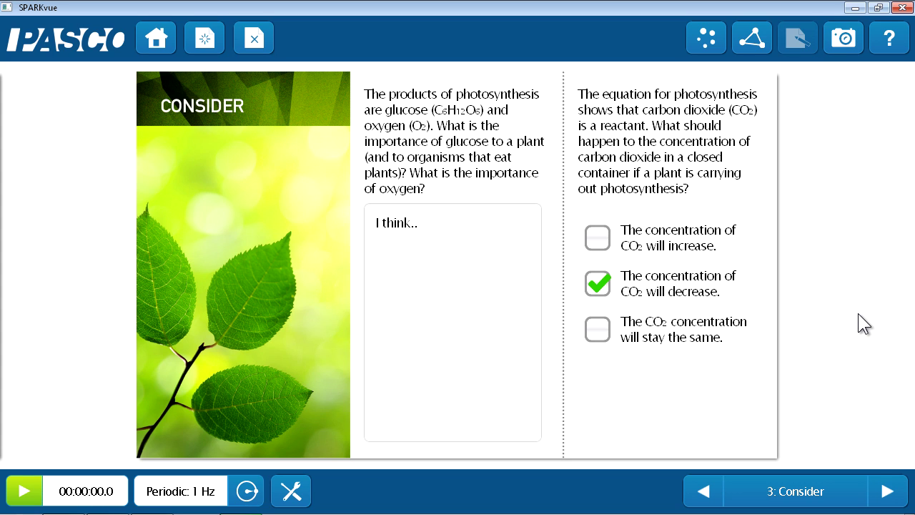
left_click(886, 492)
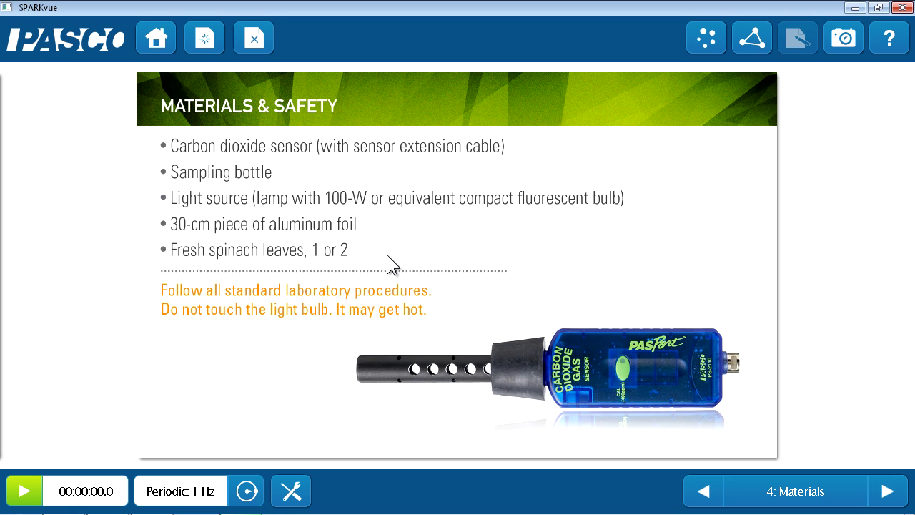
- Play the sensor setup video on Investigate, then advance to the CO2 graph page
left_click(880, 491)
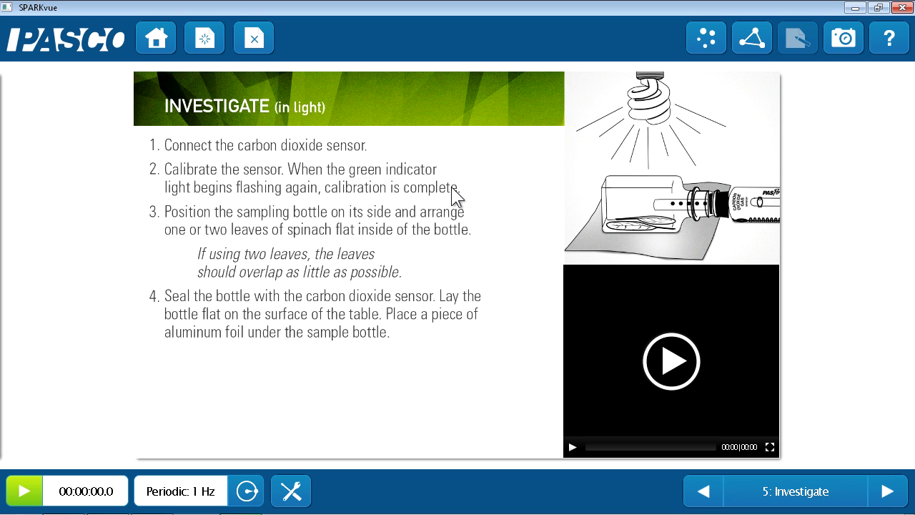
left_click(671, 365)
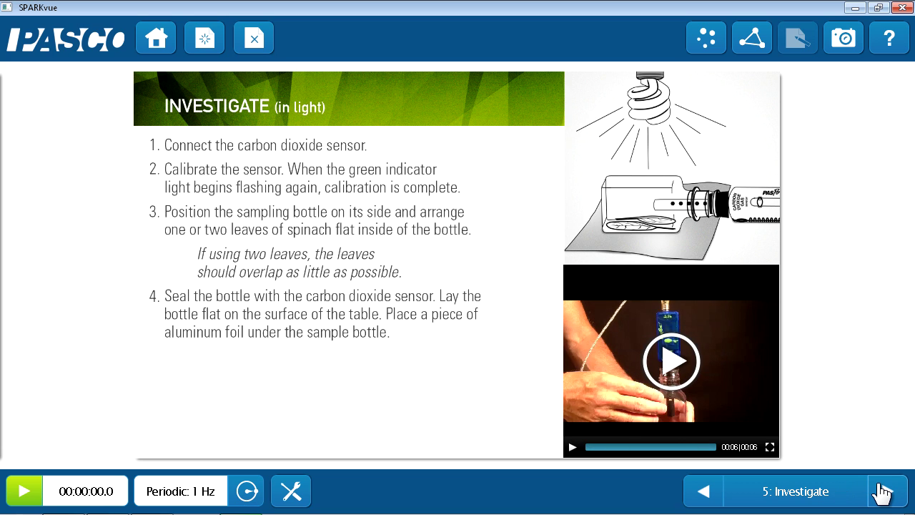
left_click(884, 491)
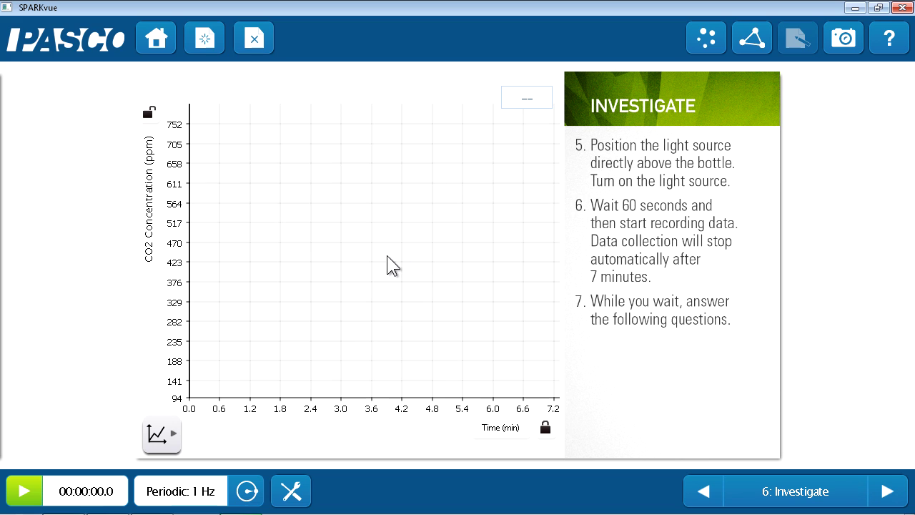
- Record about 6 seconds of CO2 data near 460 ppm, then advance to page 9
left_click(25, 492)
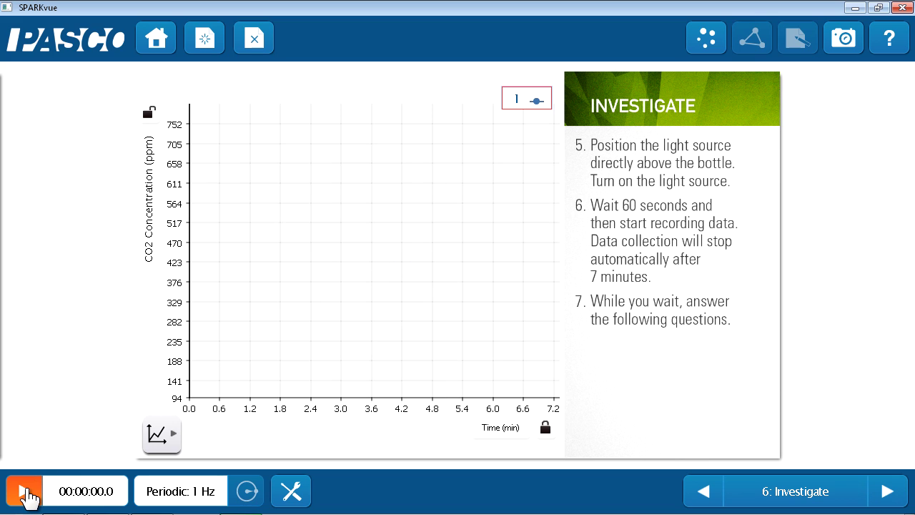
left_click(27, 493)
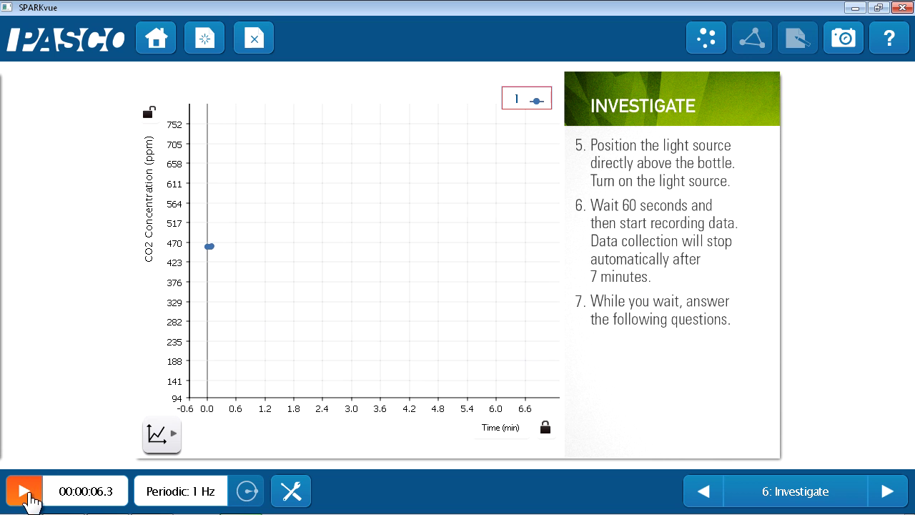
left_click(25, 494)
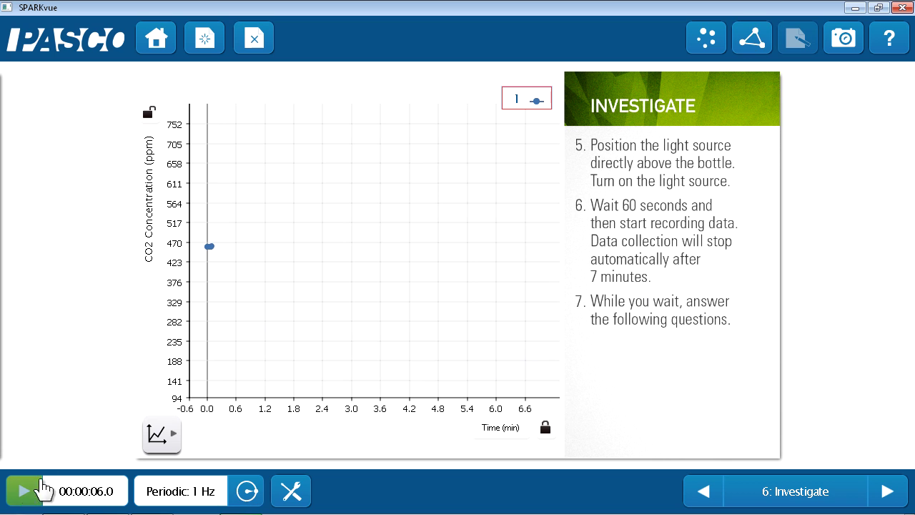
left_click(885, 492)
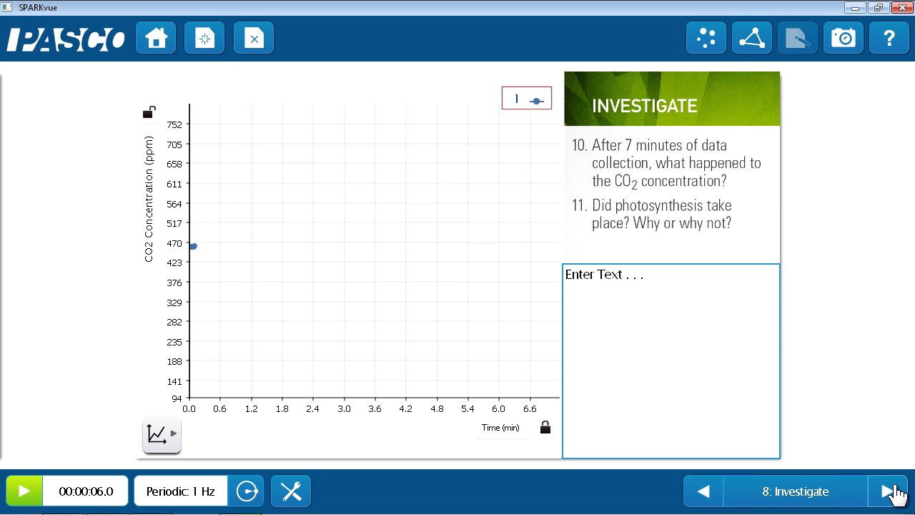
left_click(891, 491)
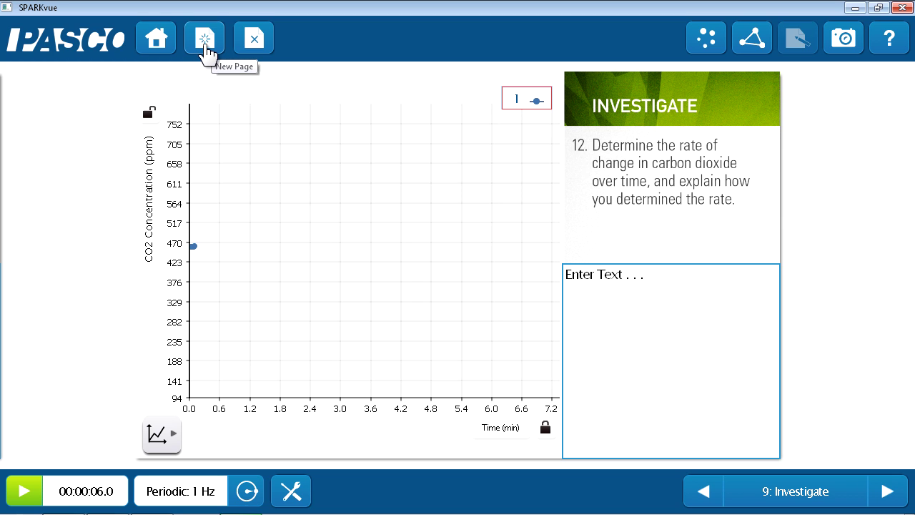
left_click(204, 45)
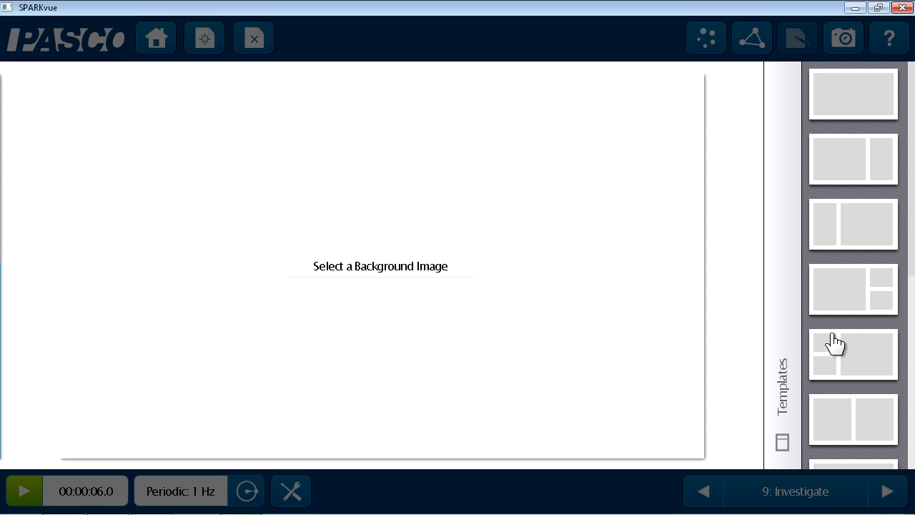
left_click(853, 303)
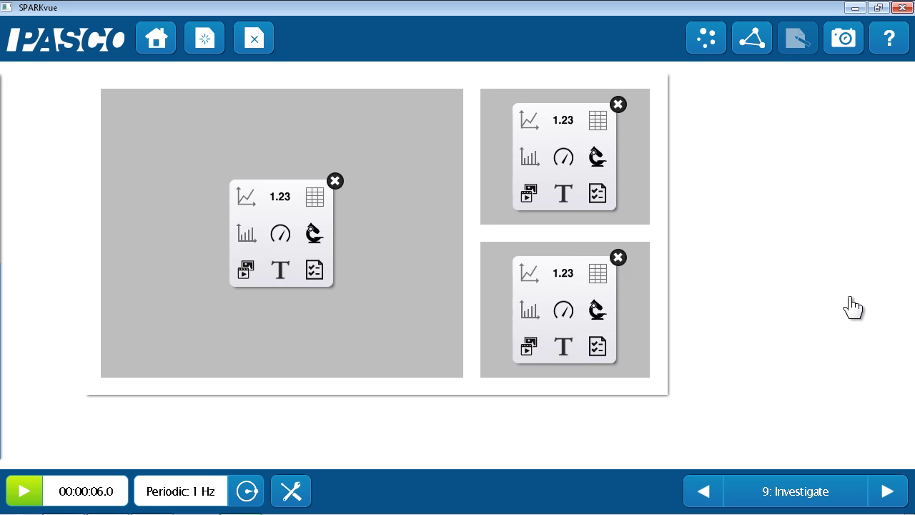
left_click(310, 236)
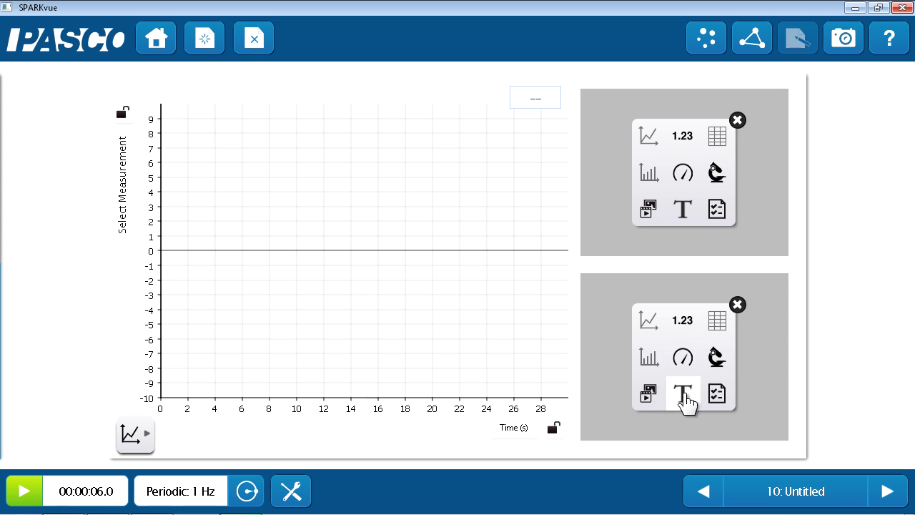
left_click(683, 394)
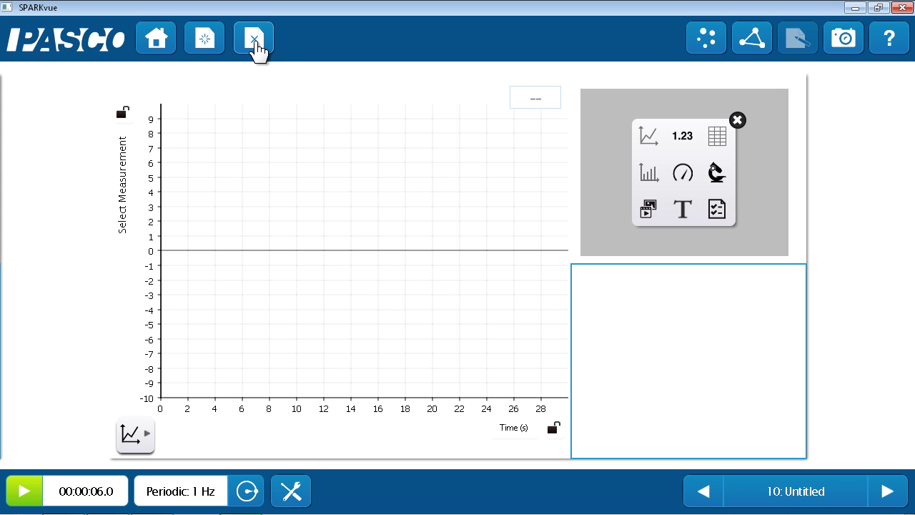
left_click(256, 47)
left_click(372, 311)
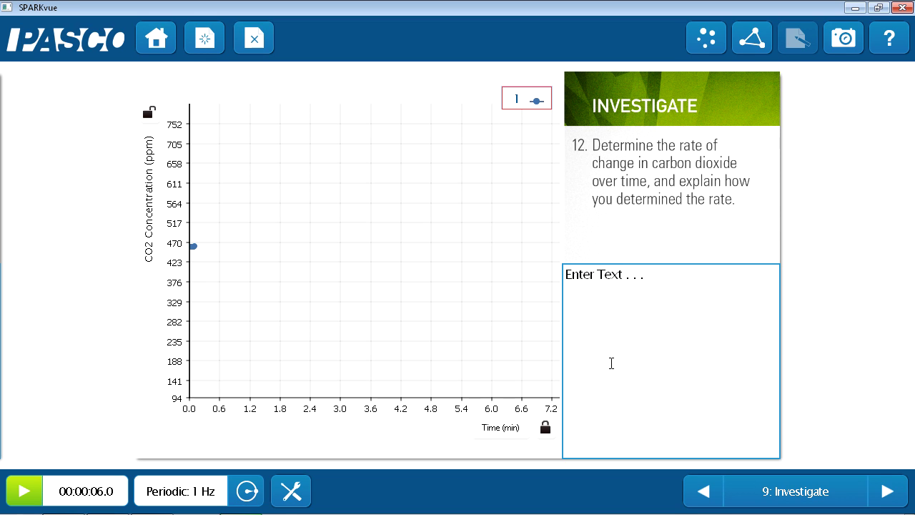
- Page forward from 9: Investigate through to 16: Analyze with the peanut video
left_click(890, 491)
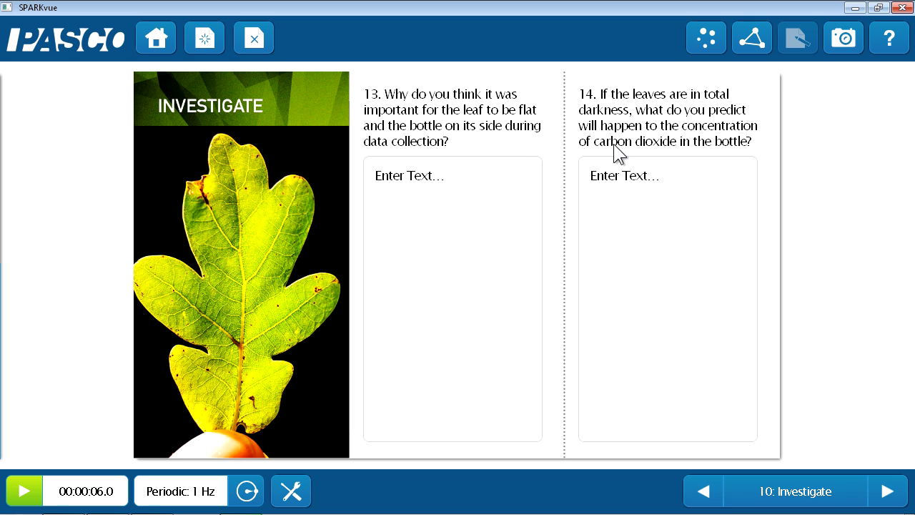
left_click(888, 491)
left_click(887, 492)
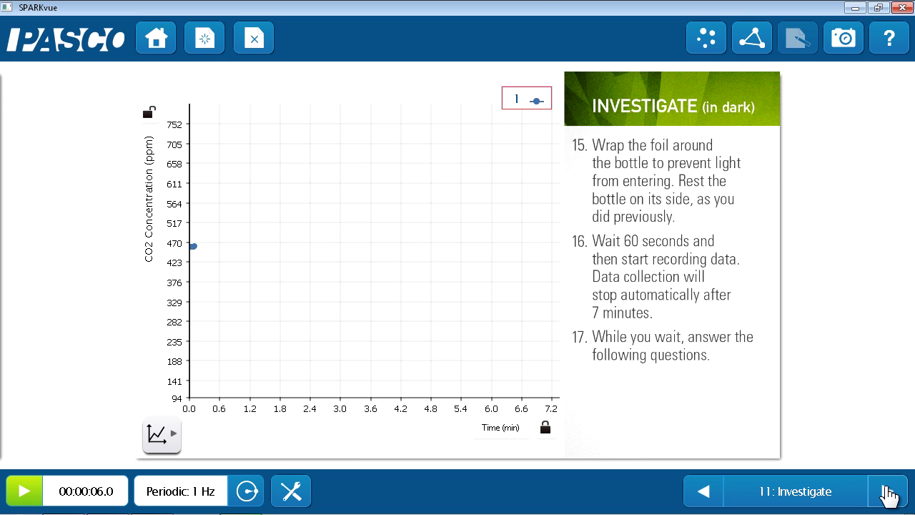
left_click(888, 491)
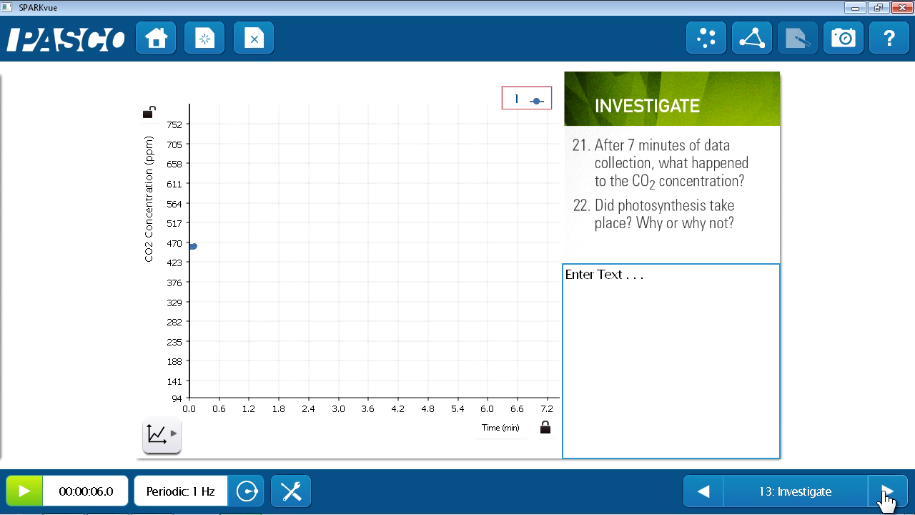
left_click(887, 491)
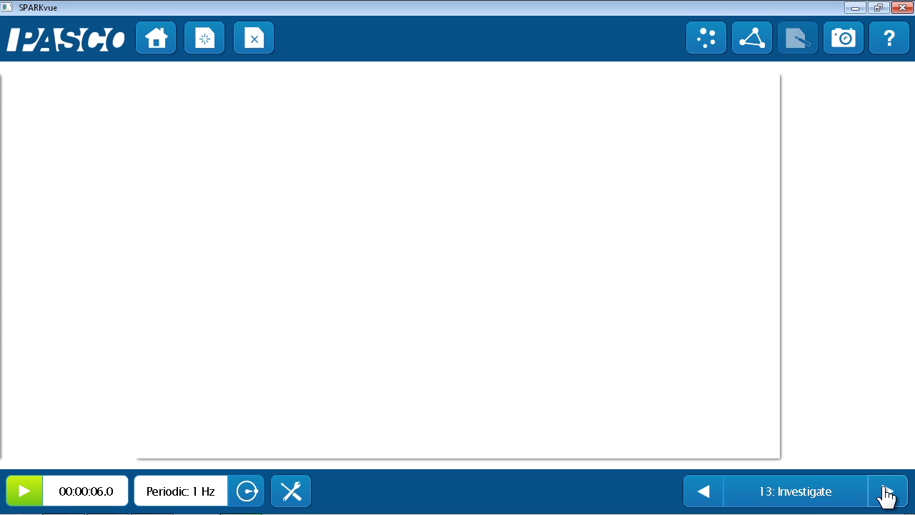
left_click(887, 491)
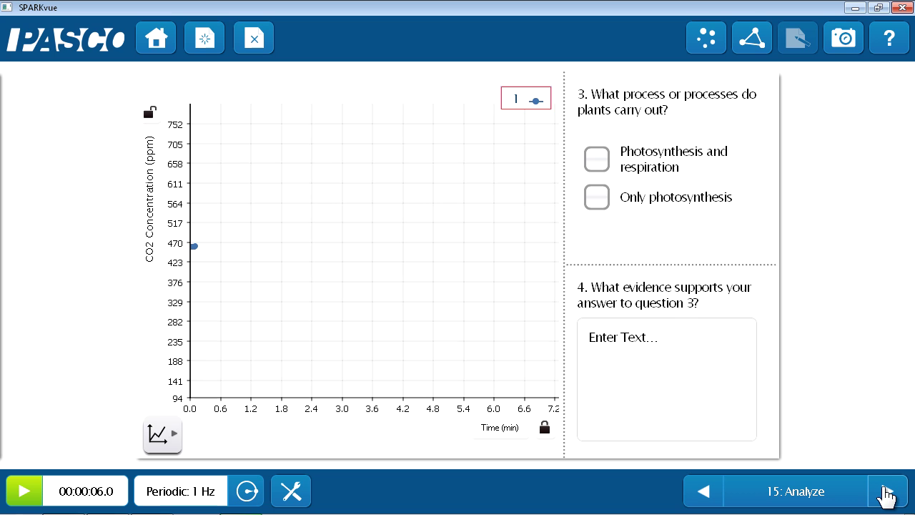
left_click(887, 491)
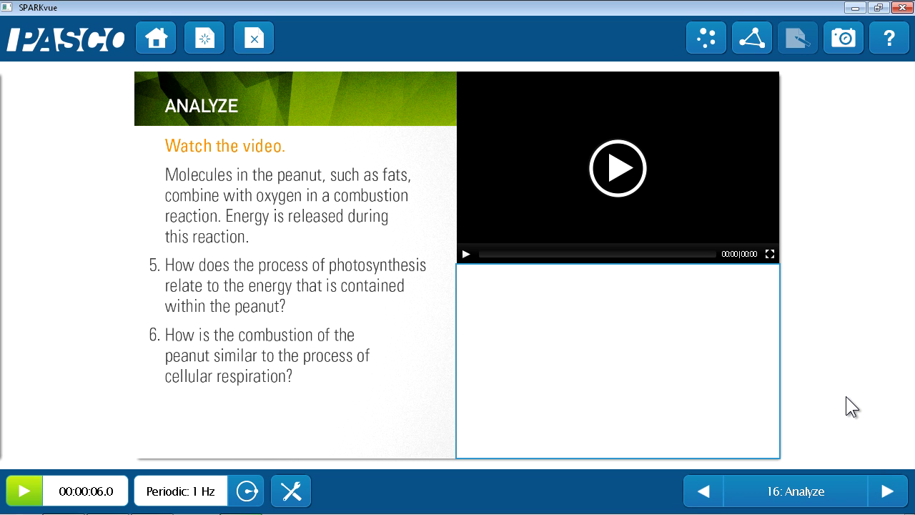
- Play the peanut combustion video, advance to 18: Extend, and head back home
left_click(619, 173)
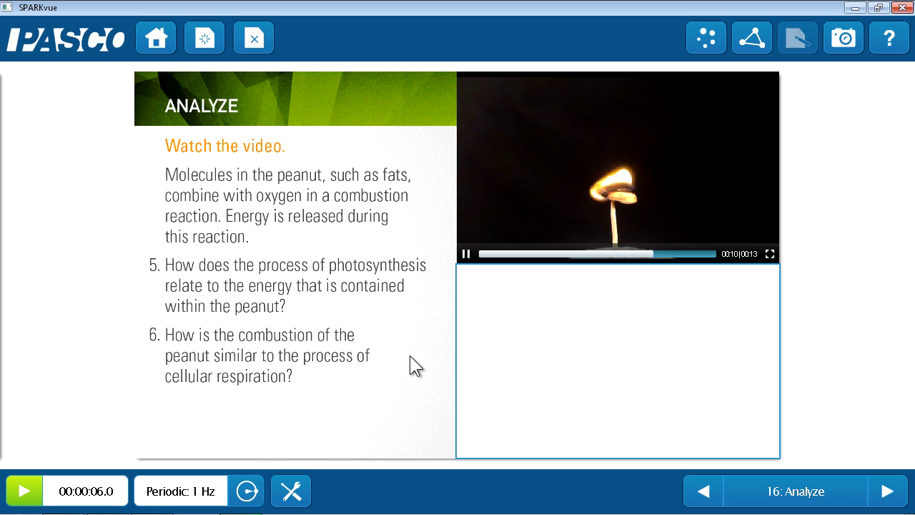
left_click(890, 492)
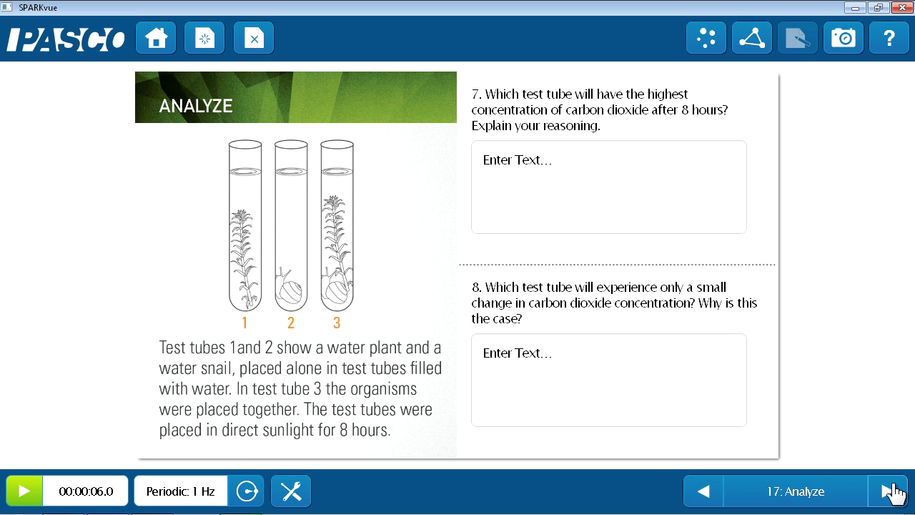
left_click(890, 492)
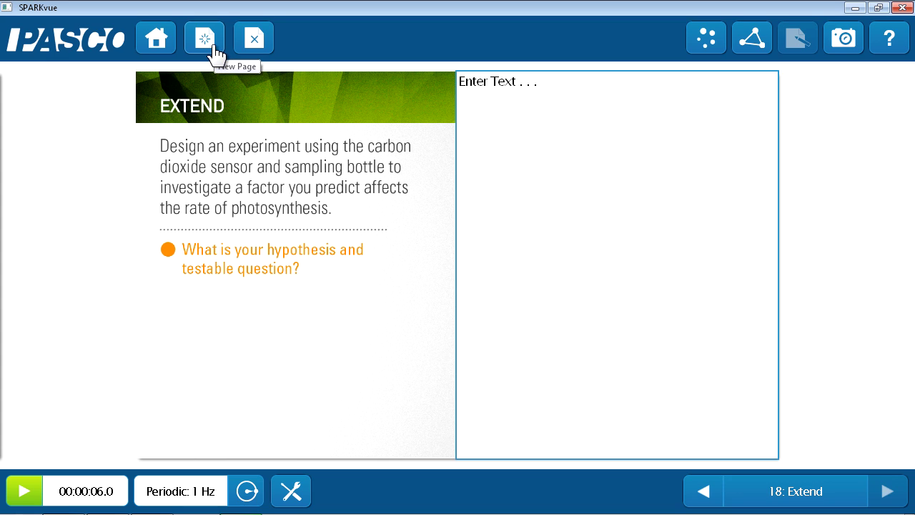
left_click(158, 50)
- Decline saving lab changes, returning to the home screen's live CO2 and sound readings
left_click(498, 308)
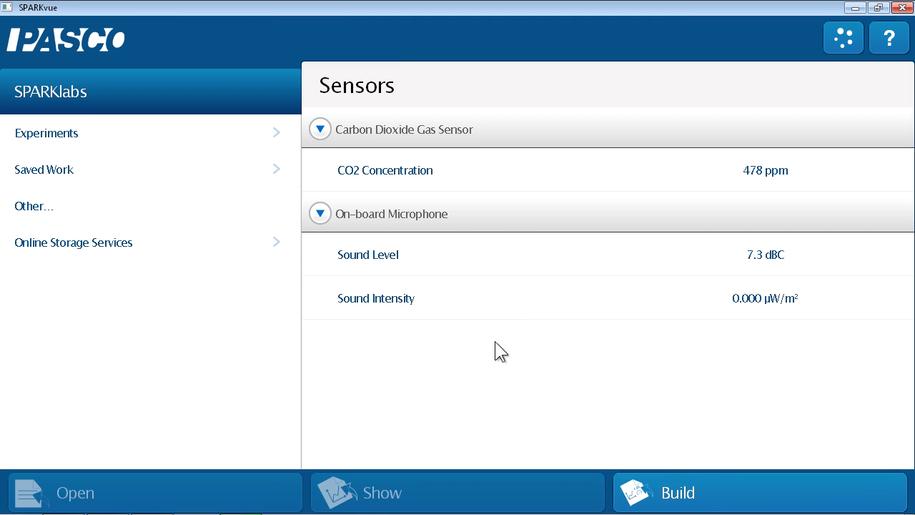